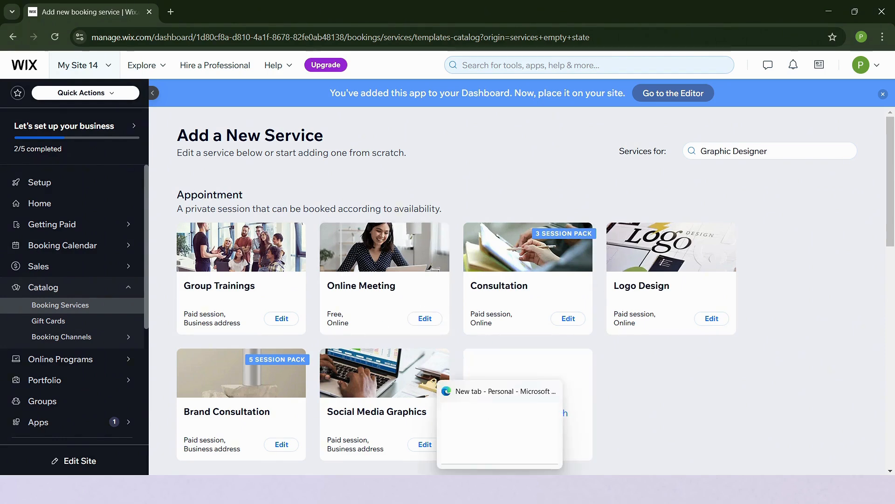
# Open the Online Meeting appointment template from the Add a New Service catalog.
pyautogui.moveTo(278, 359)
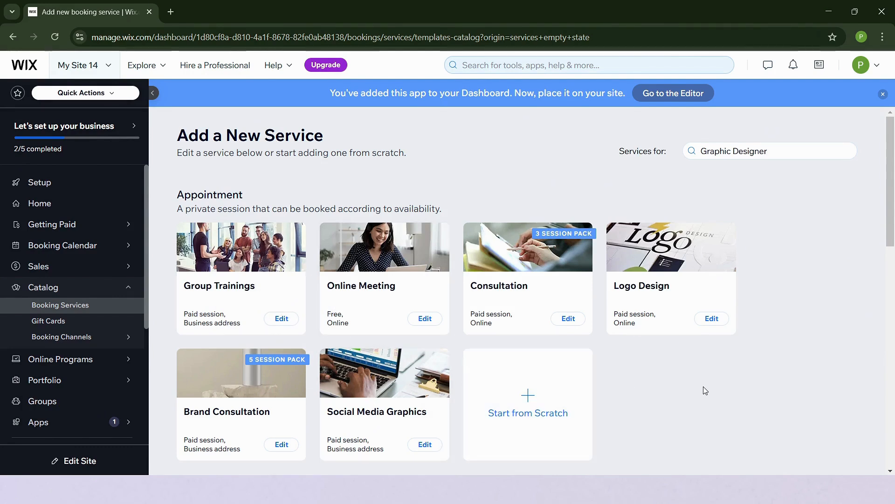
pyautogui.click(368, 254)
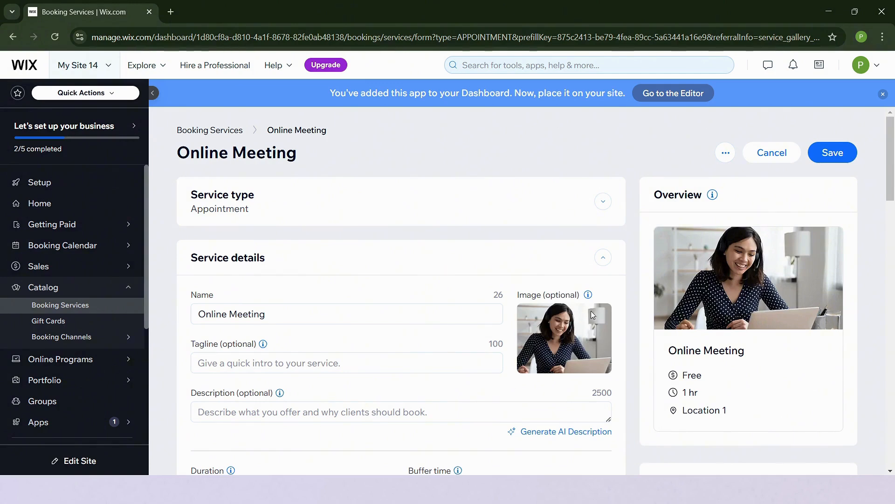
pyautogui.moveTo(600, 319)
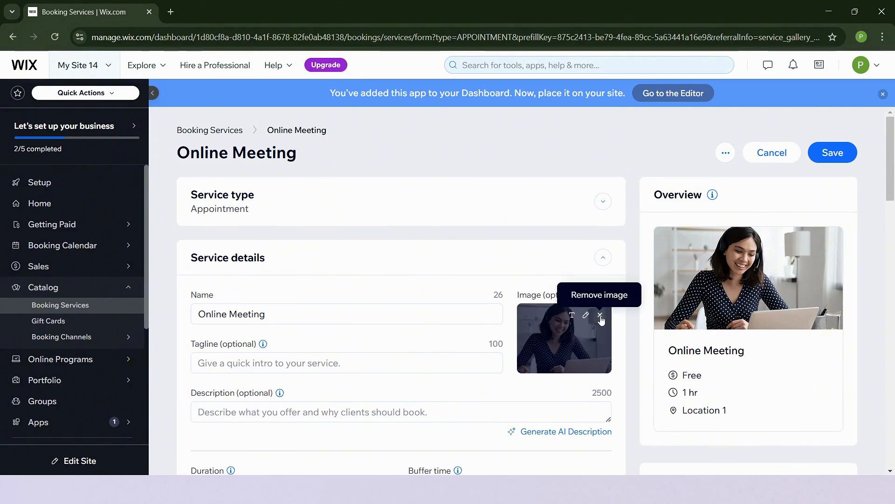
pyautogui.click(294, 314)
pyautogui.scroll(-2, 304, 226)
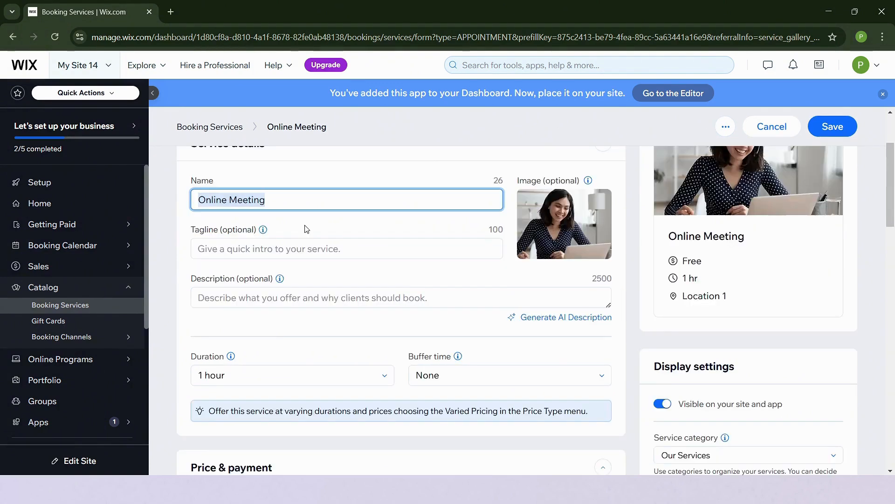
pyautogui.scroll(2, 304, 226)
pyautogui.scroll(-2, 305, 229)
pyautogui.scroll(2, 307, 228)
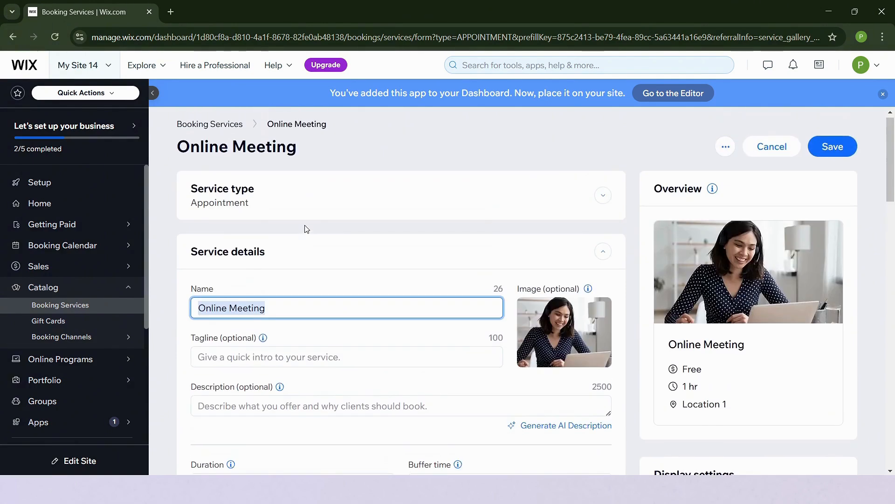
pyautogui.scroll(-3, 306, 228)
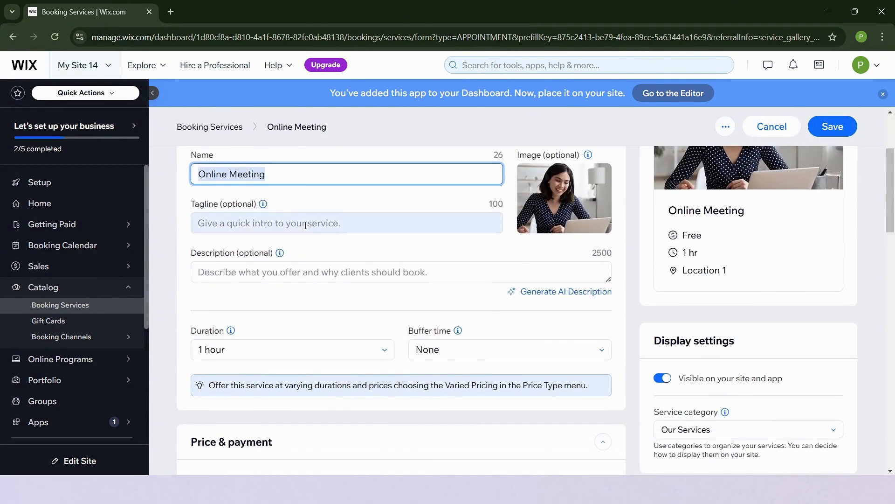
pyautogui.click(299, 168)
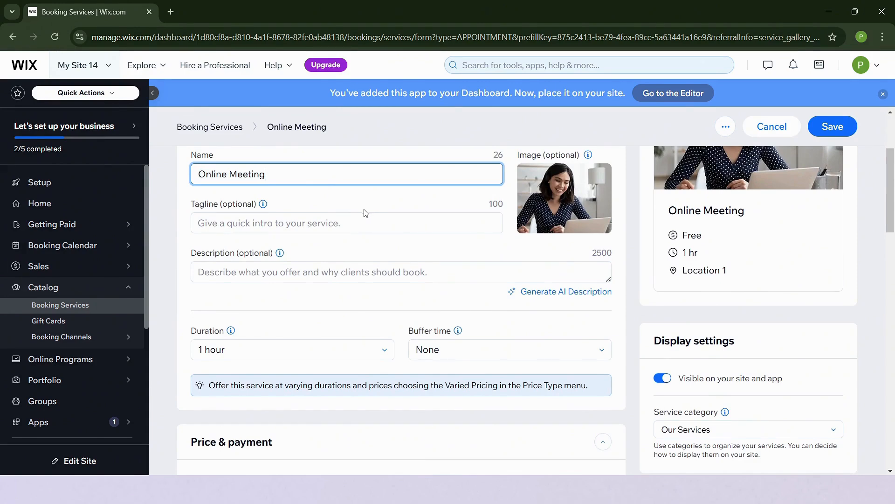
pyautogui.click(313, 217)
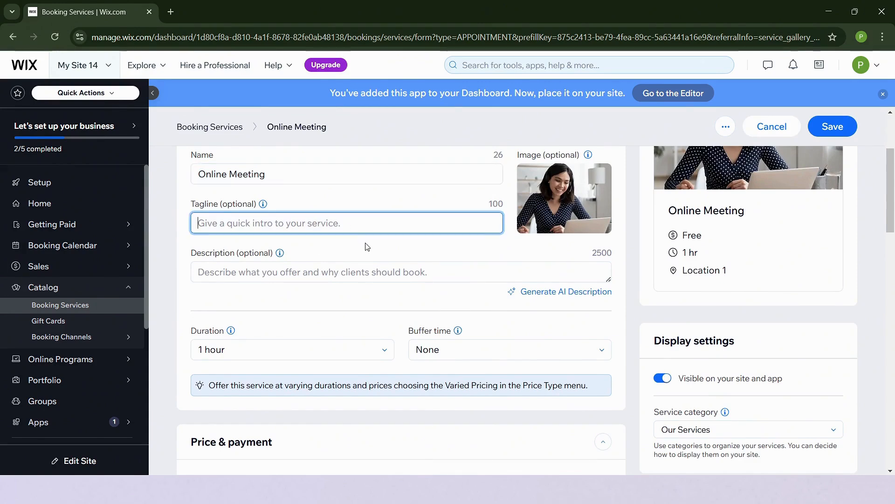
pyautogui.scroll(-2, 381, 270)
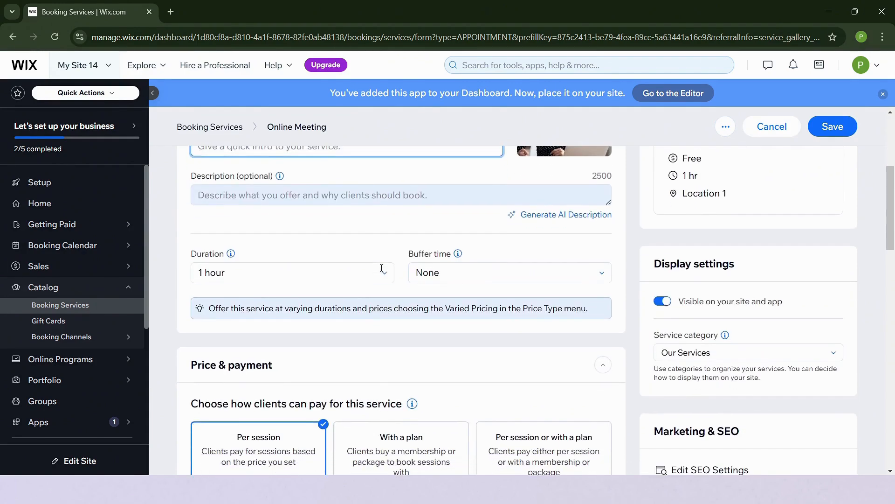
pyautogui.click(340, 200)
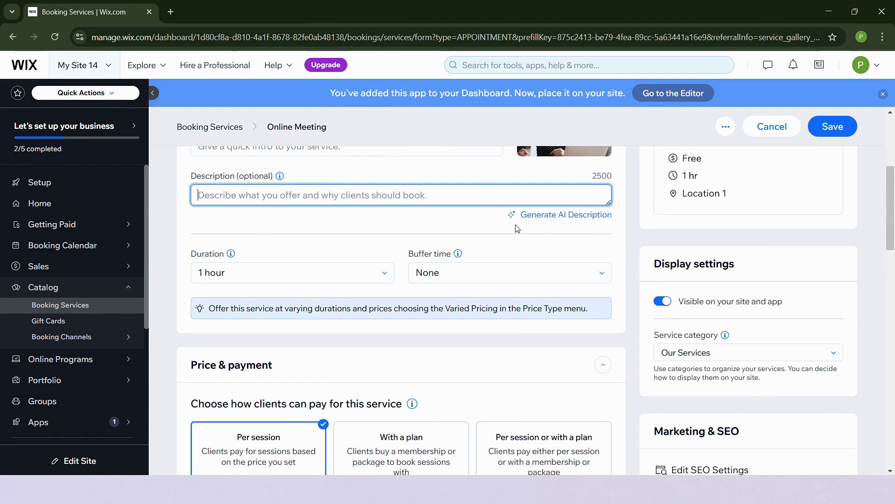
pyautogui.scroll(-2, 368, 264)
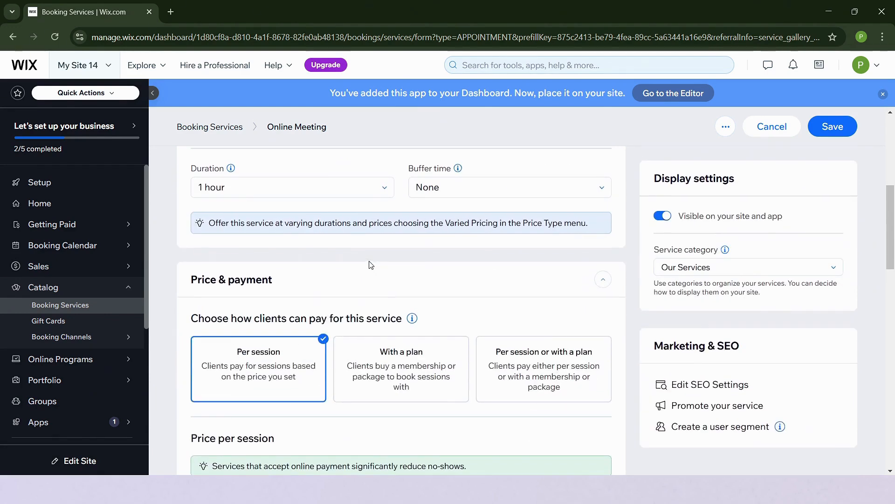
pyautogui.click(384, 195)
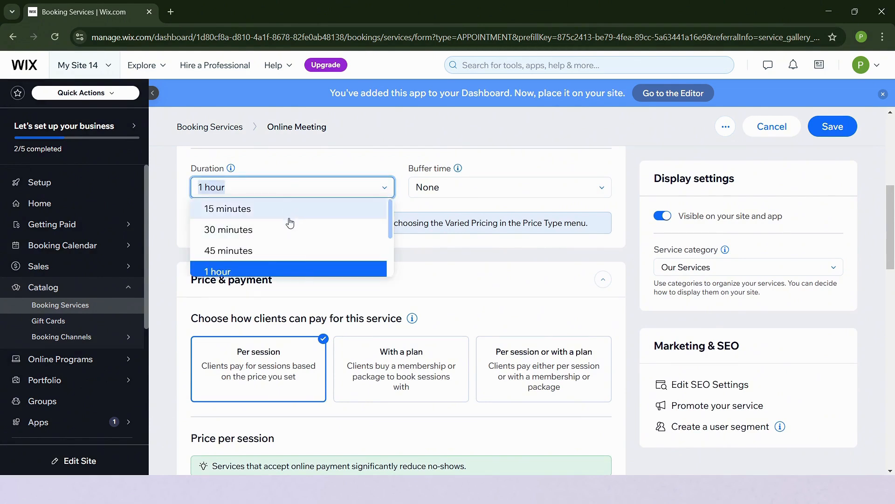
pyautogui.scroll(-2, 256, 271)
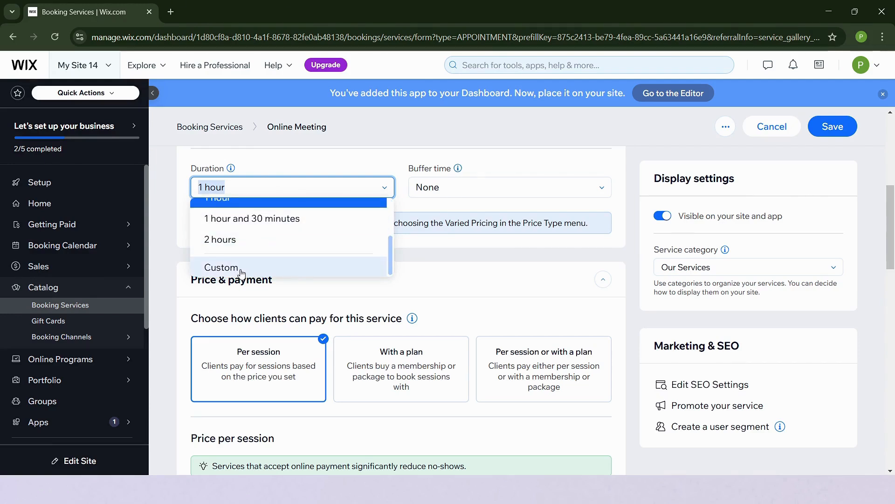
pyautogui.scroll(3, 282, 234)
pyautogui.scroll(-1, 272, 226)
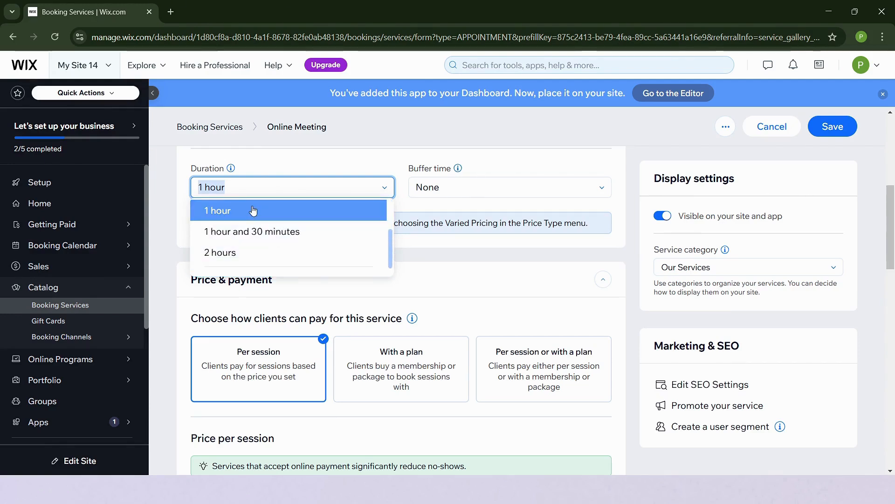
pyautogui.click(252, 209)
pyautogui.scroll(2, 487, 258)
pyautogui.click(486, 258)
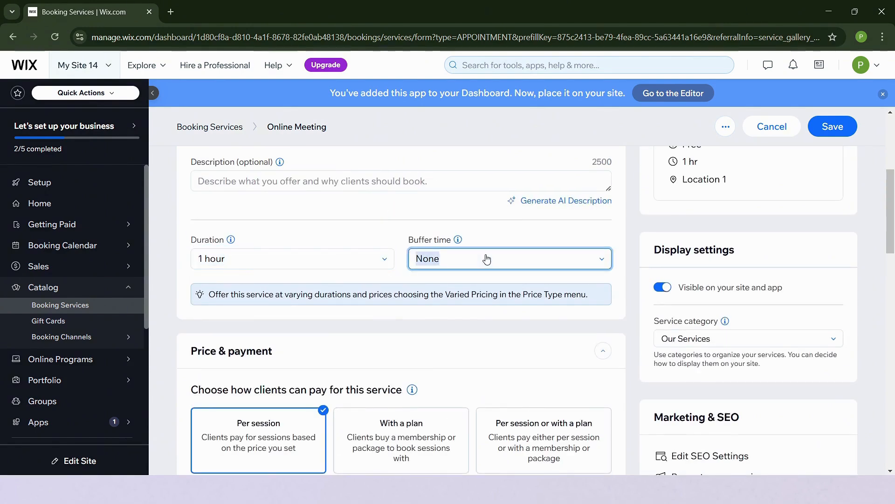
pyautogui.click(434, 257)
pyautogui.moveTo(459, 240)
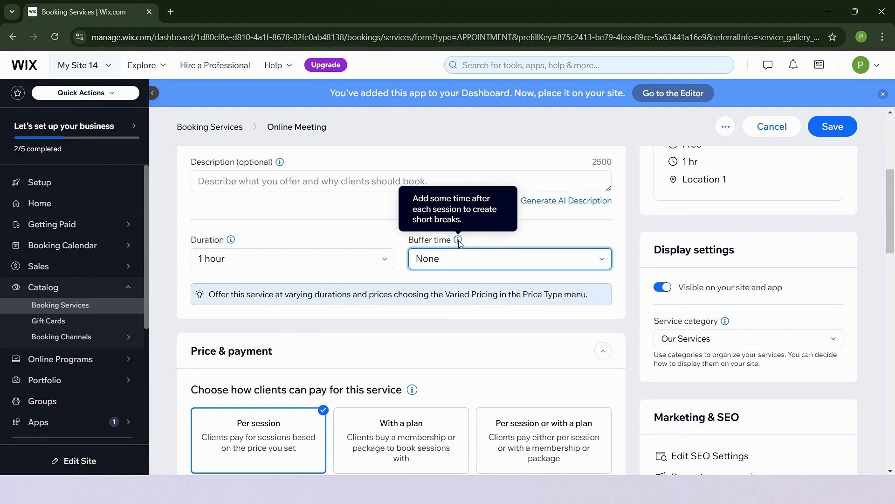
pyautogui.scroll(-3, 369, 279)
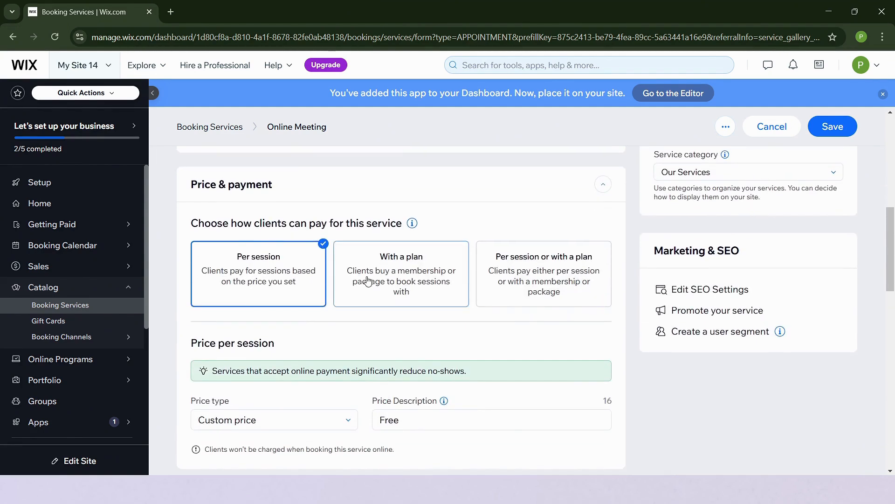
pyautogui.scroll(-1, 368, 279)
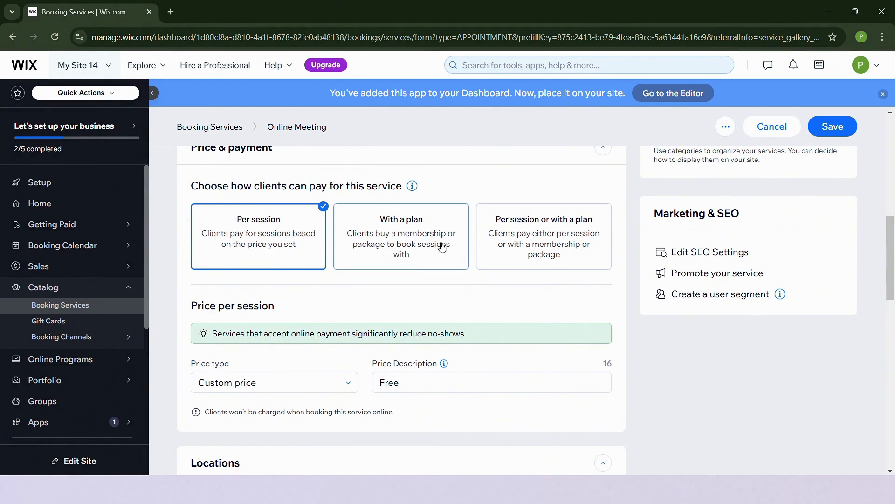
pyautogui.click(382, 225)
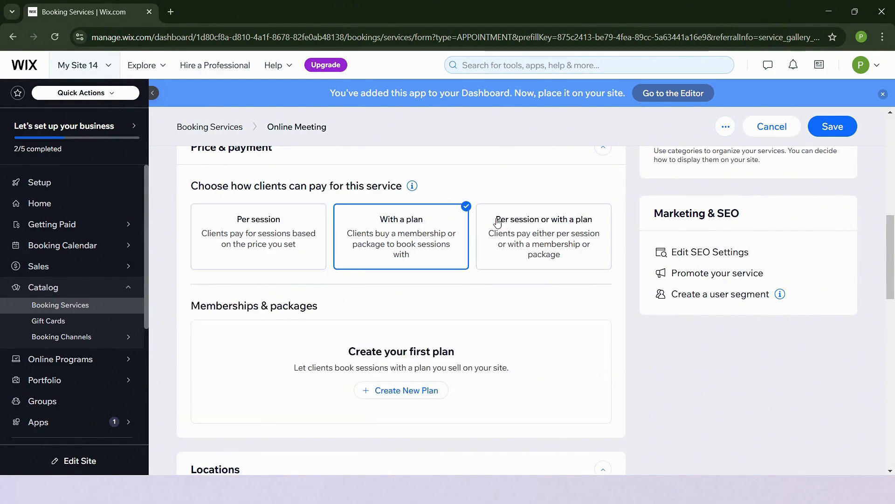
pyautogui.click(534, 228)
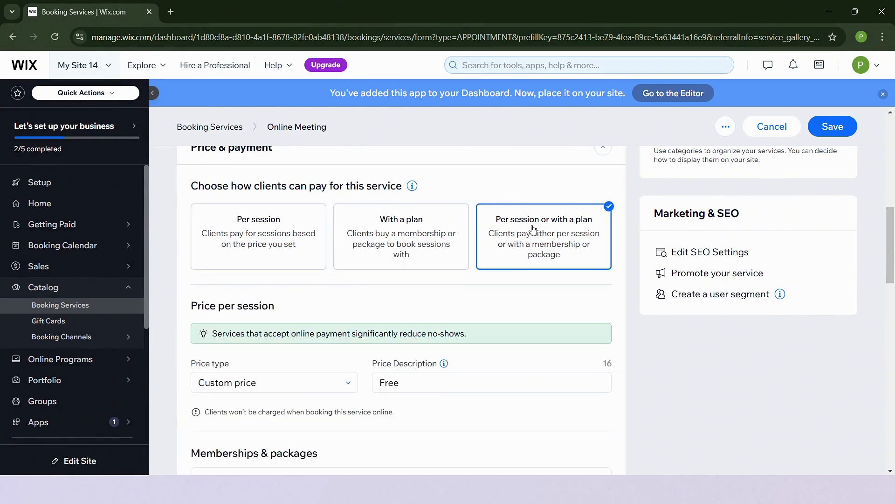
pyautogui.click(232, 239)
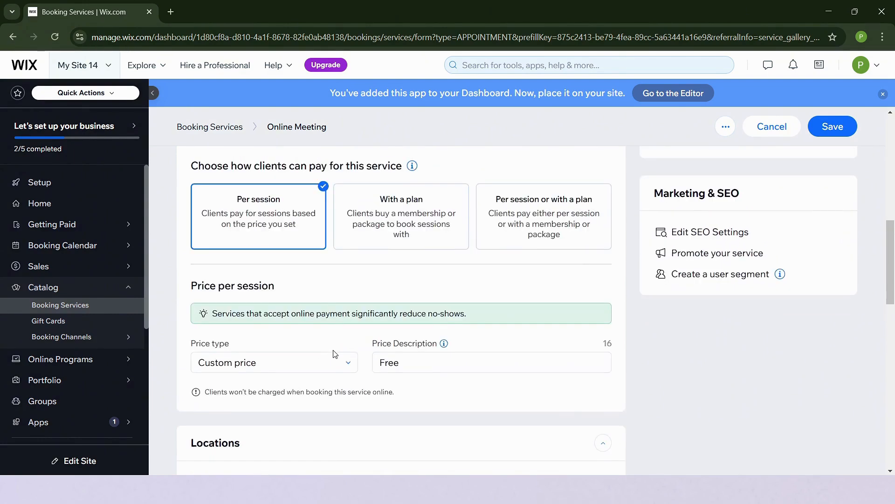
# Try out the Fixed price, Free and Varied pricing price types.
pyautogui.click(304, 368)
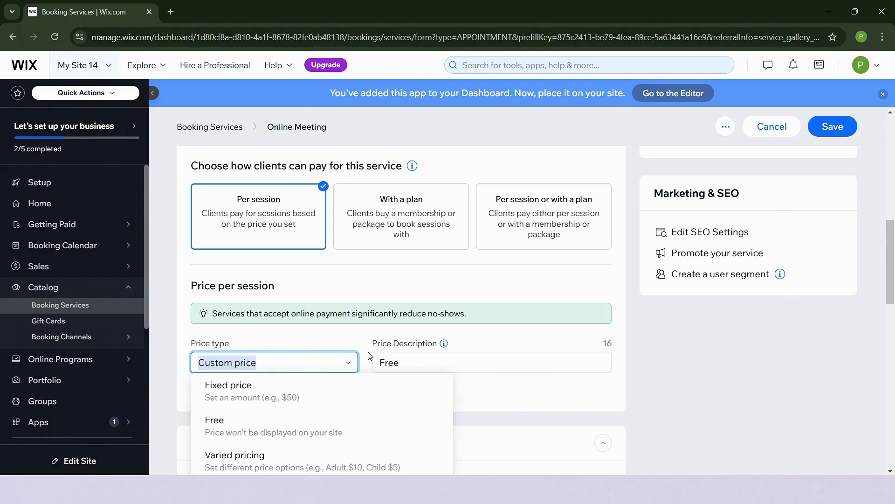
pyautogui.scroll(-3, 304, 366)
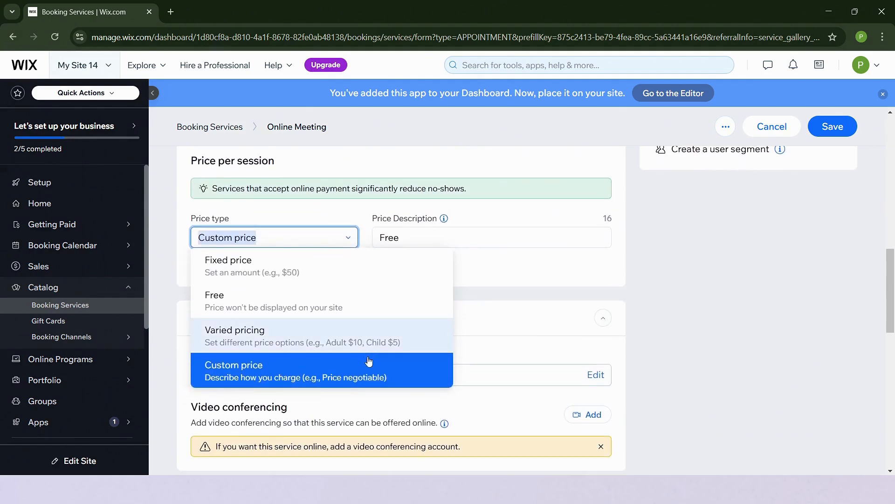
pyautogui.click(347, 278)
pyautogui.click(276, 213)
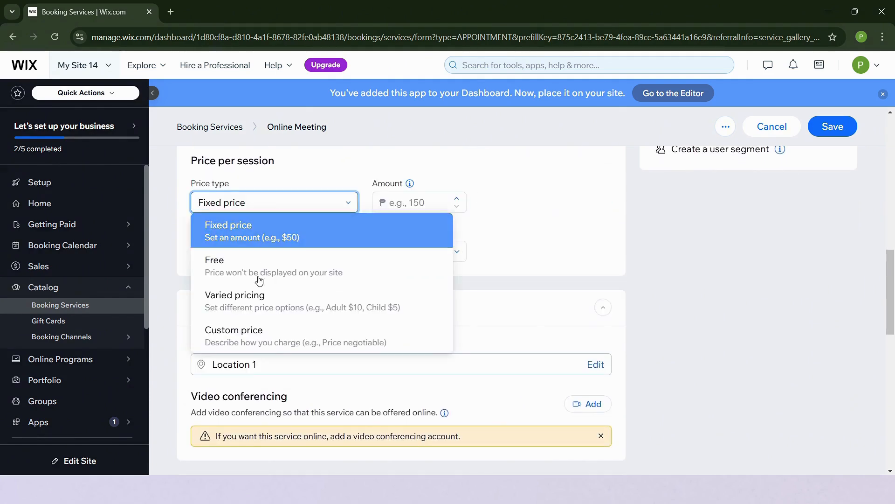
pyautogui.click(263, 261)
pyautogui.click(258, 206)
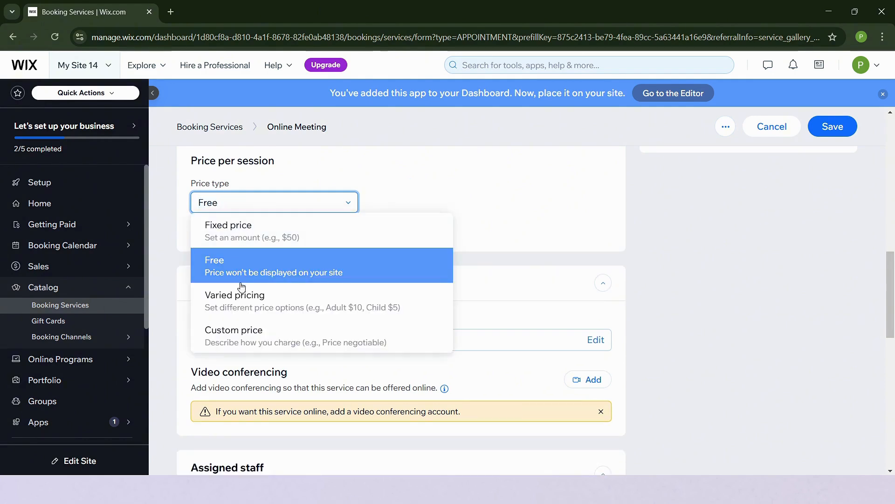
pyautogui.click(241, 304)
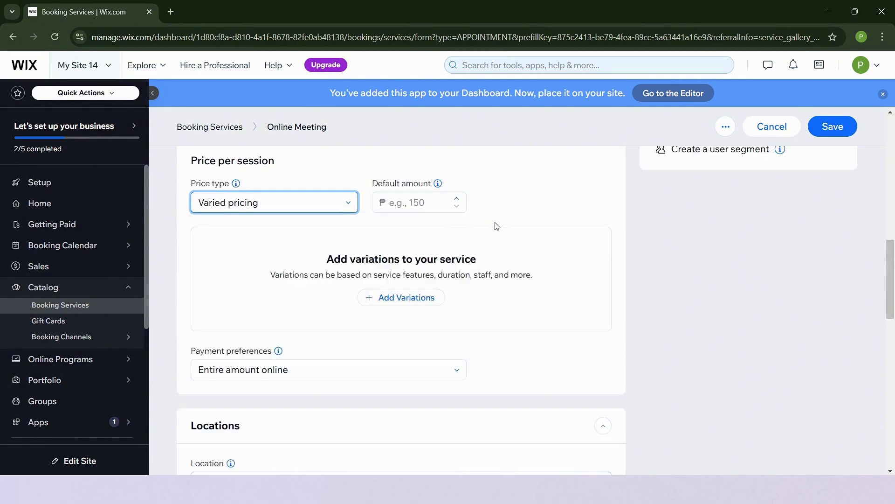
pyautogui.scroll(3, 425, 216)
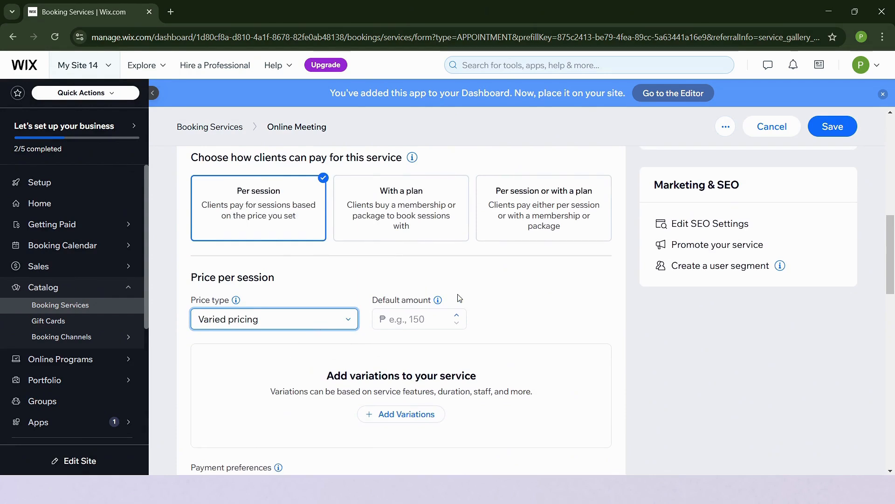
# Set the price type to Fixed price with an amount of 100.
pyautogui.click(306, 322)
pyautogui.click(276, 347)
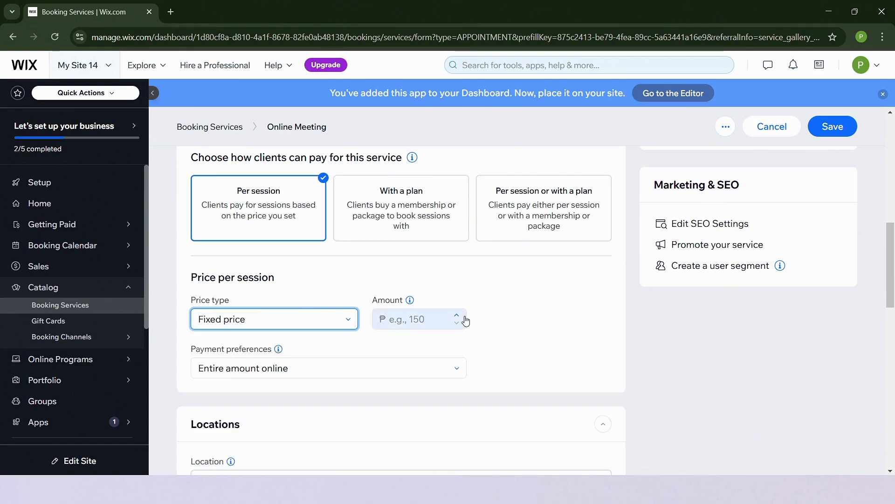
pyautogui.click(410, 321)
pyautogui.click(450, 349)
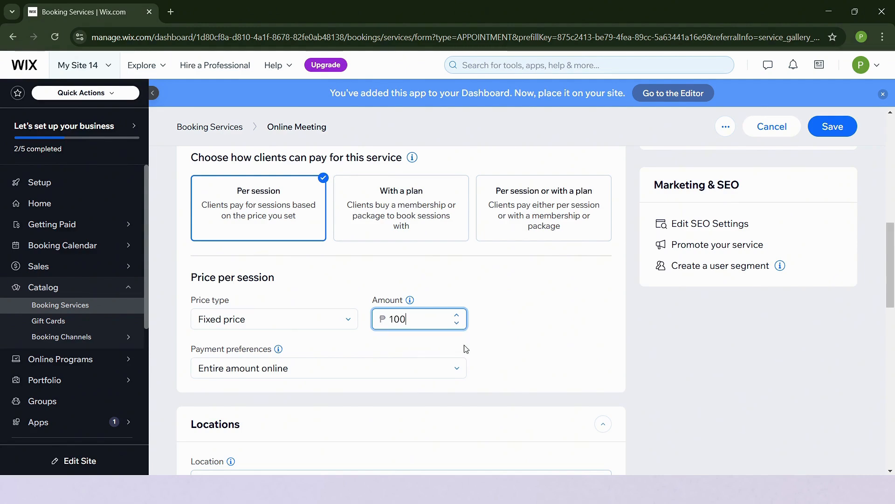
pyautogui.scroll(-2, 560, 376)
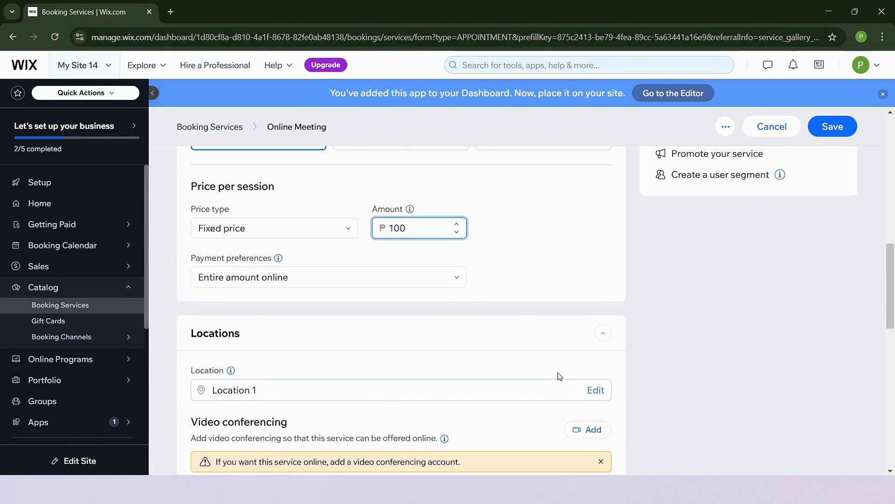
pyautogui.click(351, 290)
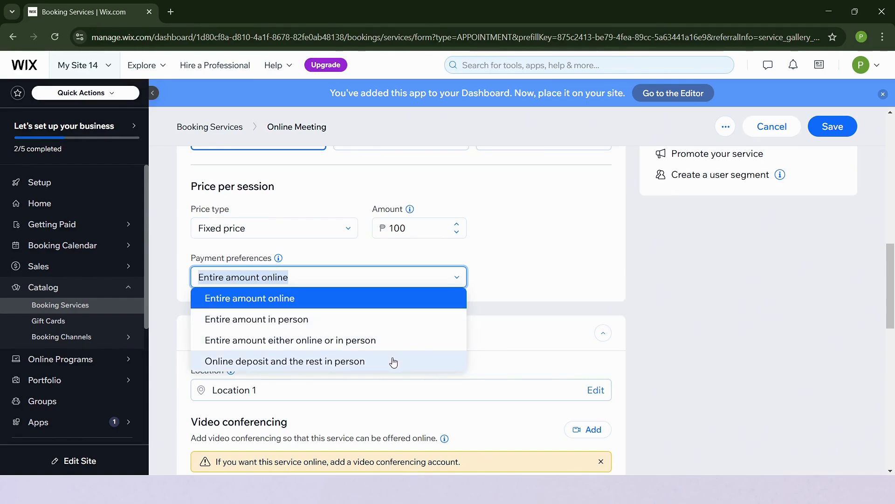
pyautogui.click(368, 304)
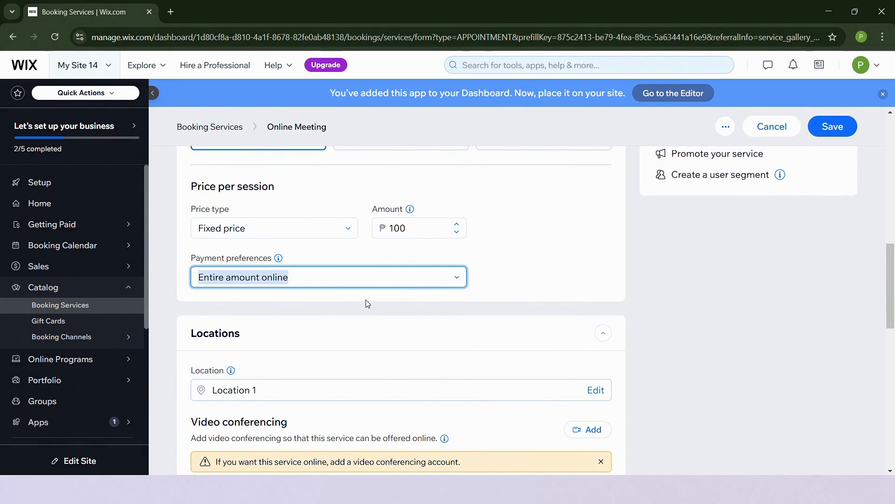
pyautogui.scroll(-3, 368, 304)
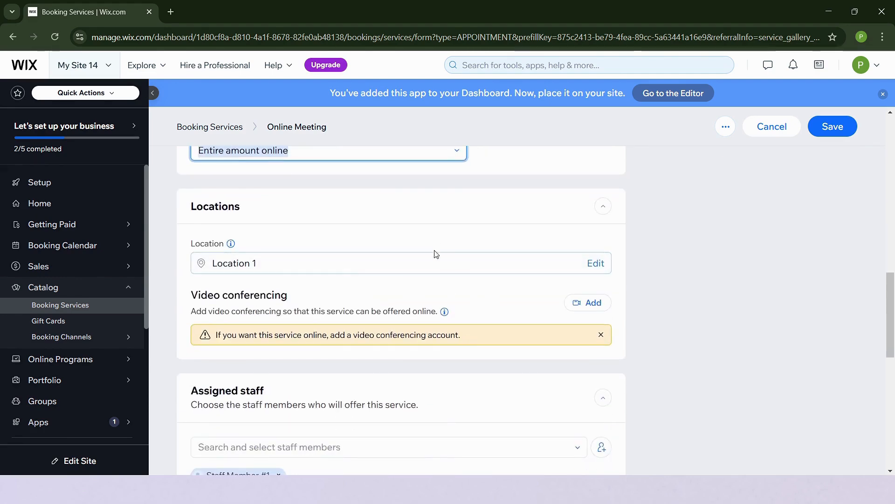
# Save the service progress with Save & Continue before editing the location.
pyautogui.click(435, 268)
pyautogui.click(434, 267)
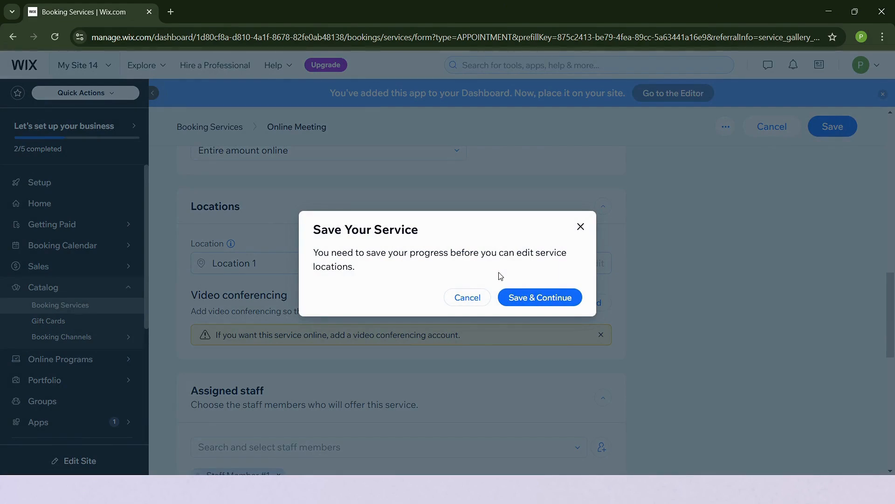
pyautogui.click(525, 303)
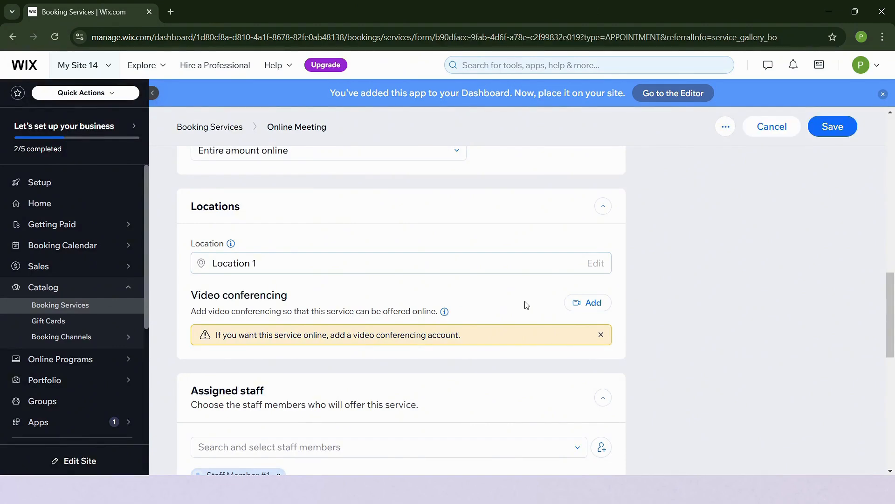
# Replace Location 1 with a custom location described as 'Online Meetup'.
pyautogui.click(563, 272)
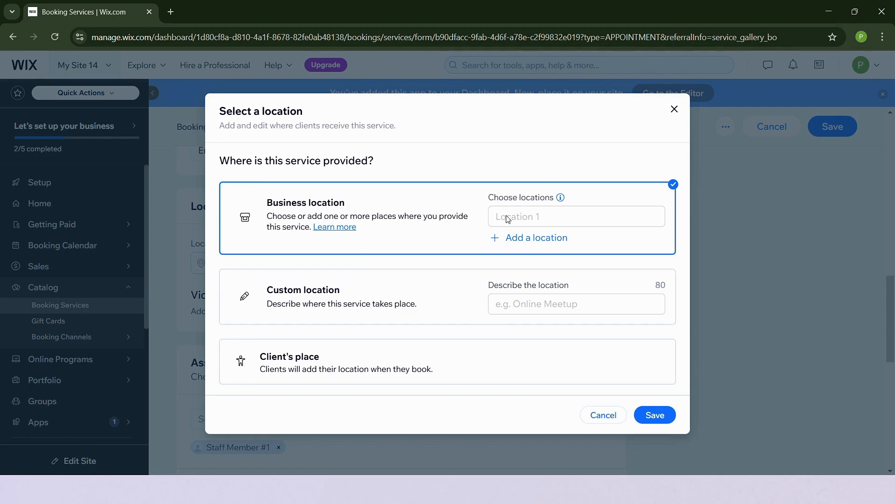
pyautogui.click(516, 245)
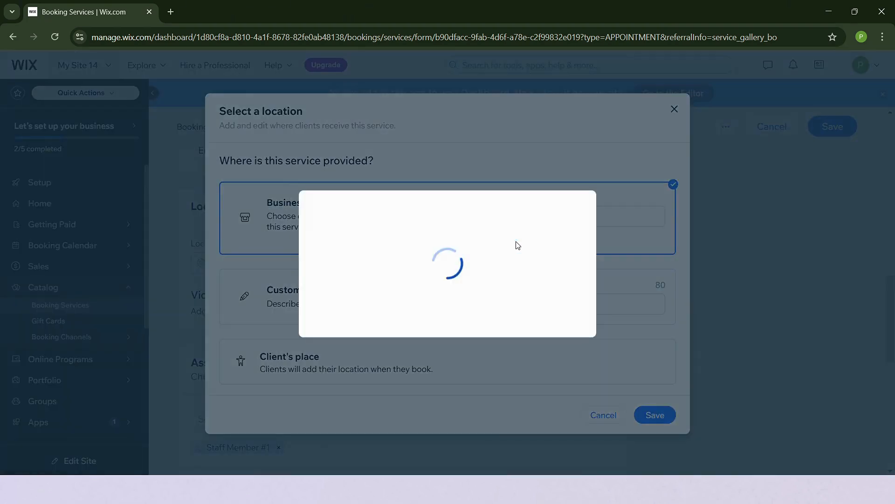
pyautogui.click(708, 95)
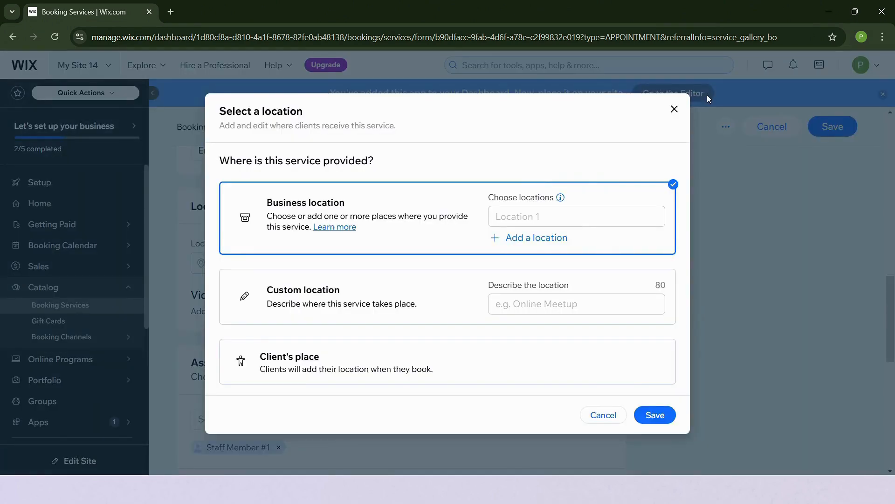
pyautogui.click(412, 312)
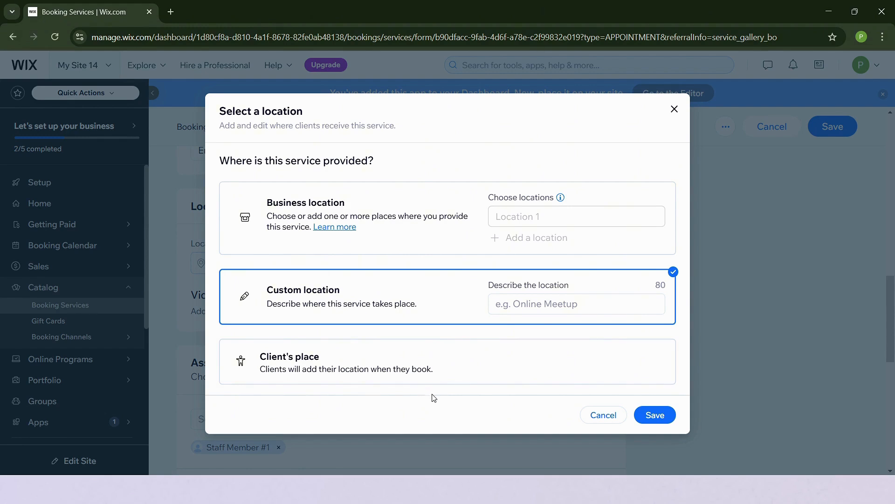
pyautogui.click(536, 300)
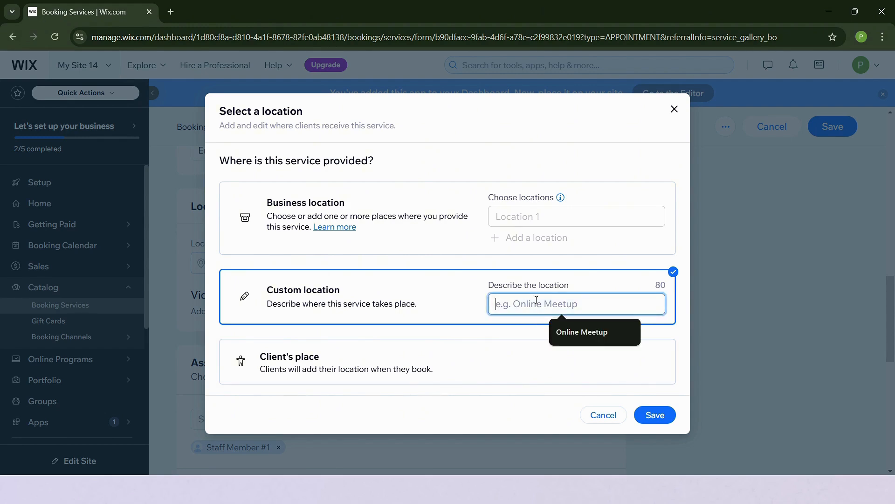
pyautogui.write('Online Meetup')
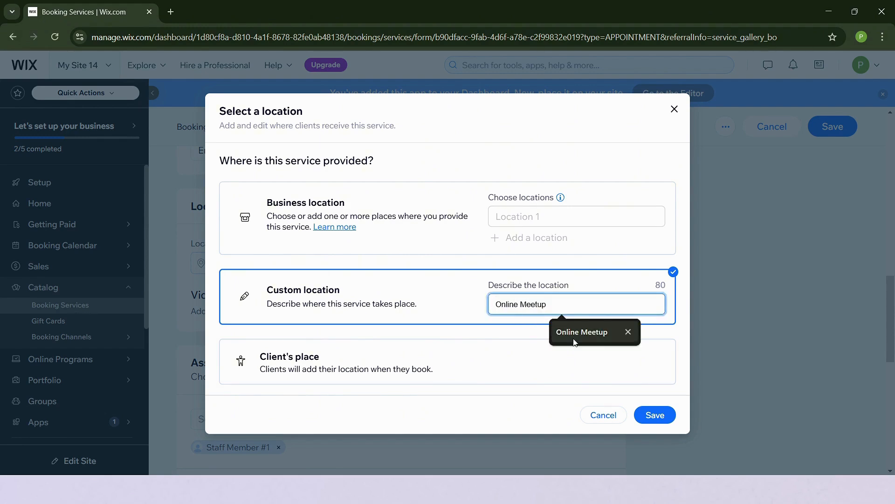
pyautogui.click(655, 415)
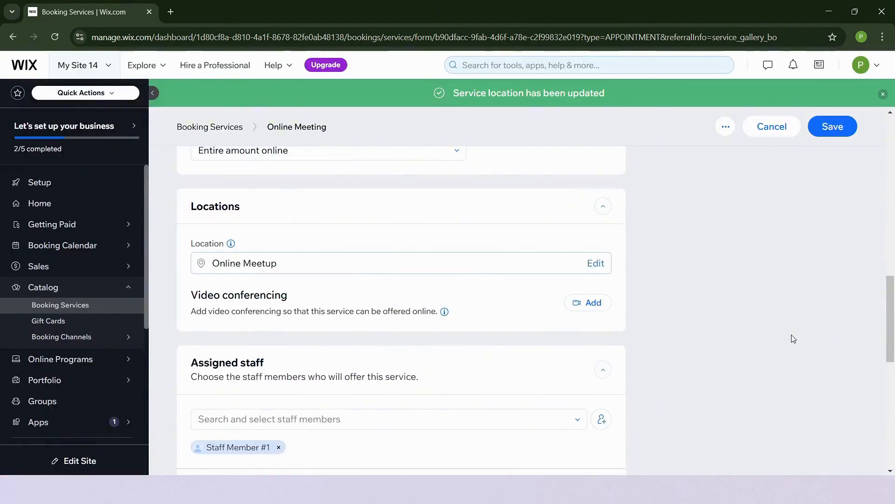
# Check the assignable staff list, closing the new staff member form without adding anyone.
pyautogui.scroll(-4, 794, 338)
pyautogui.scroll(3, 793, 339)
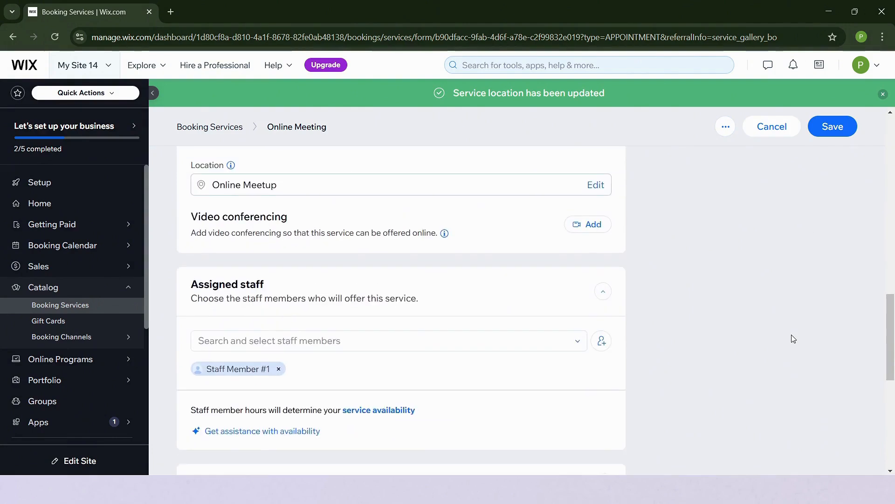
pyautogui.scroll(1, 794, 339)
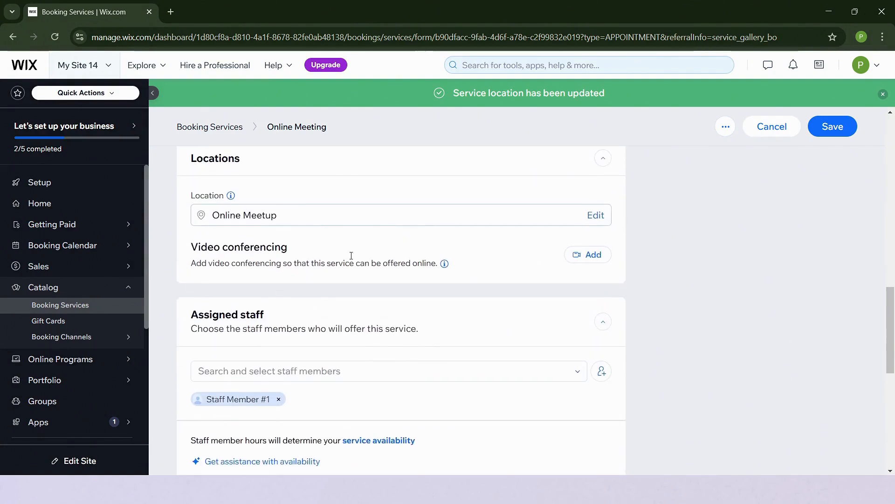
pyautogui.scroll(-2, 446, 330)
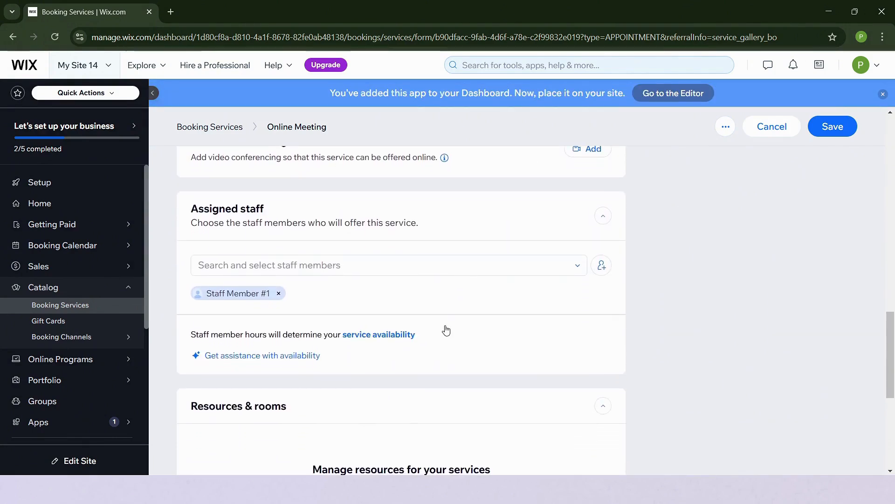
pyautogui.click(353, 266)
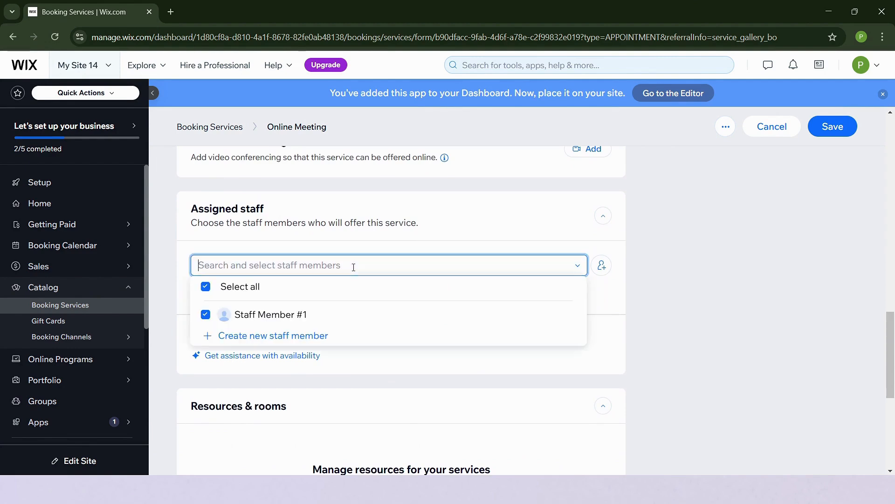
pyautogui.click(602, 265)
pyautogui.click(607, 217)
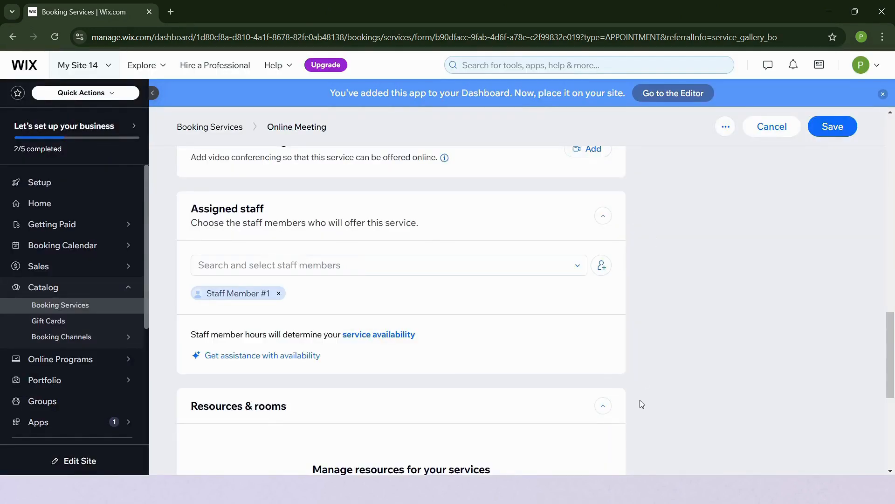
# Expand the Images section to review the cover image and service gallery options.
pyautogui.scroll(-3, 642, 404)
pyautogui.scroll(4, 642, 404)
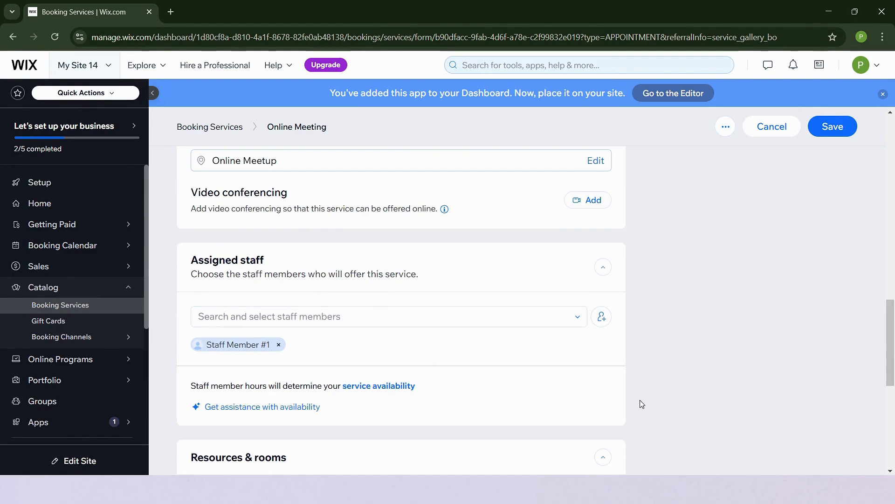
pyautogui.scroll(-6, 642, 404)
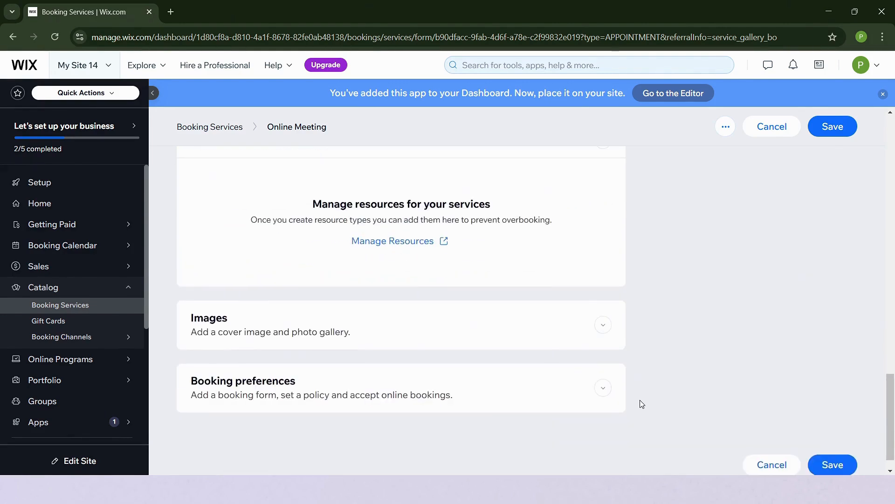
pyautogui.scroll(1, 642, 403)
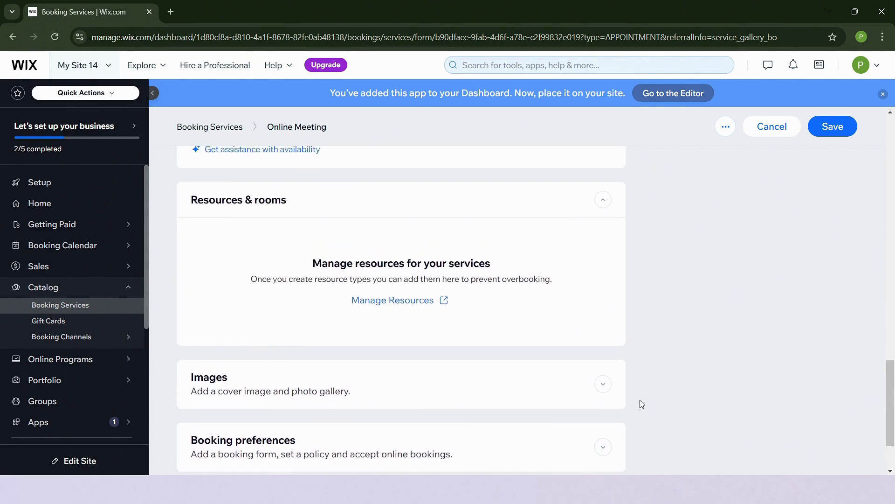
pyautogui.click(354, 396)
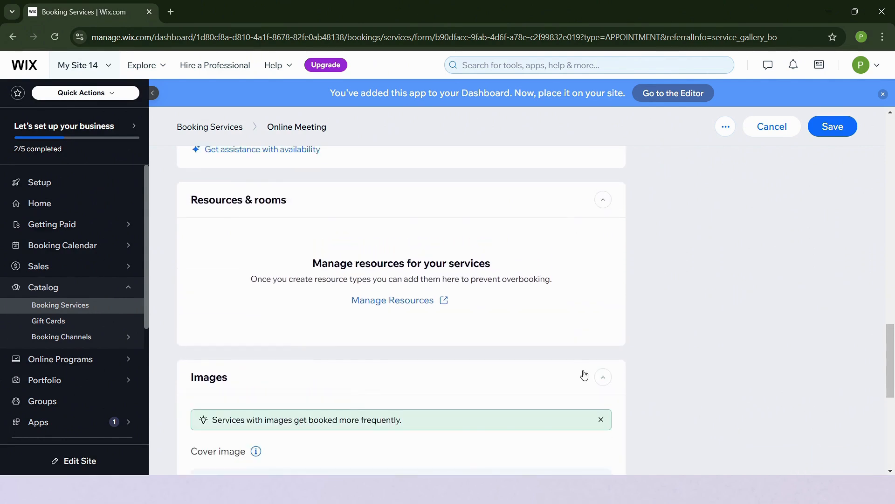
pyautogui.scroll(-5, 584, 373)
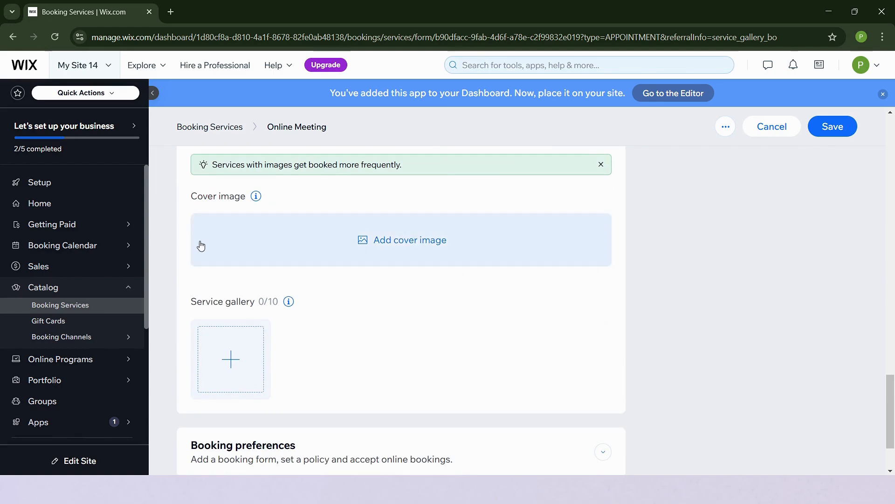
pyautogui.scroll(10, 809, 304)
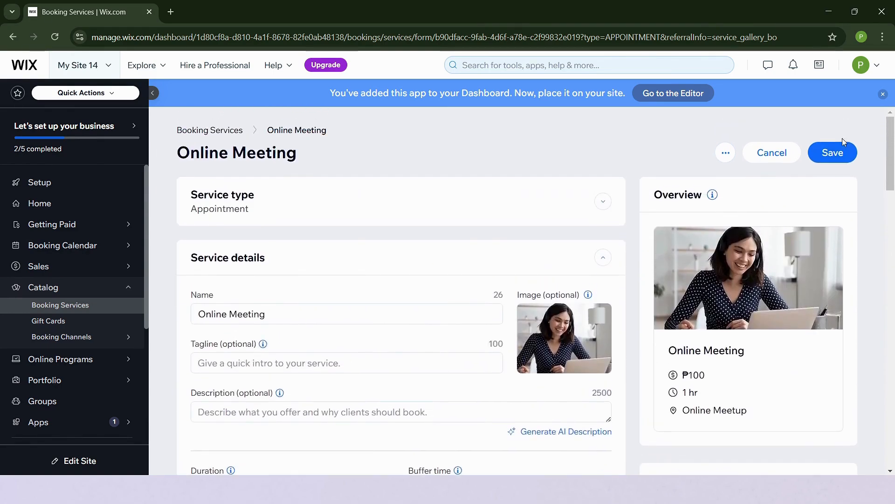
# Save the Online Meeting service and go to the Booking Calendar.
pyautogui.click(837, 151)
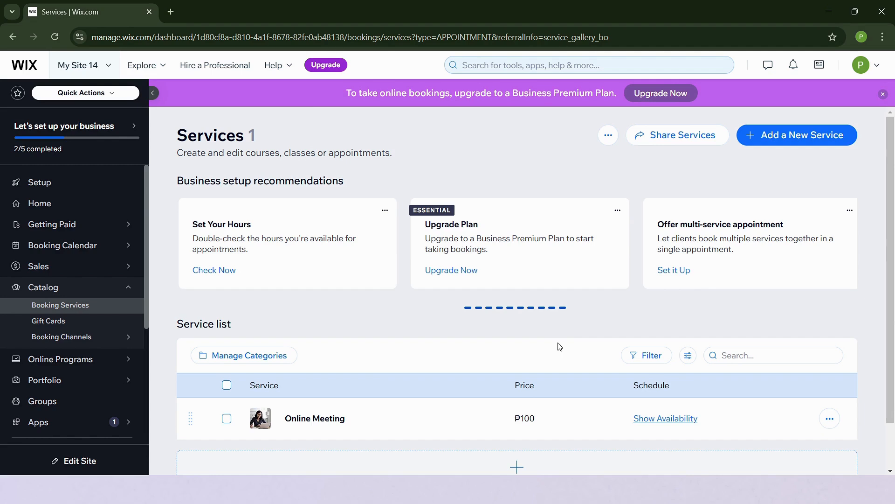
pyautogui.click(83, 250)
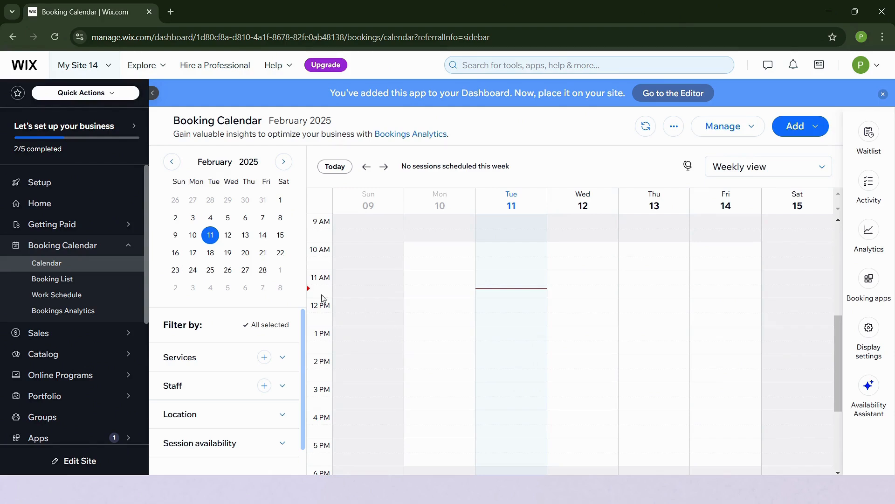
# Create a new appointment in the Monday 17 February slot starting at 10 AM.
pyautogui.click(193, 254)
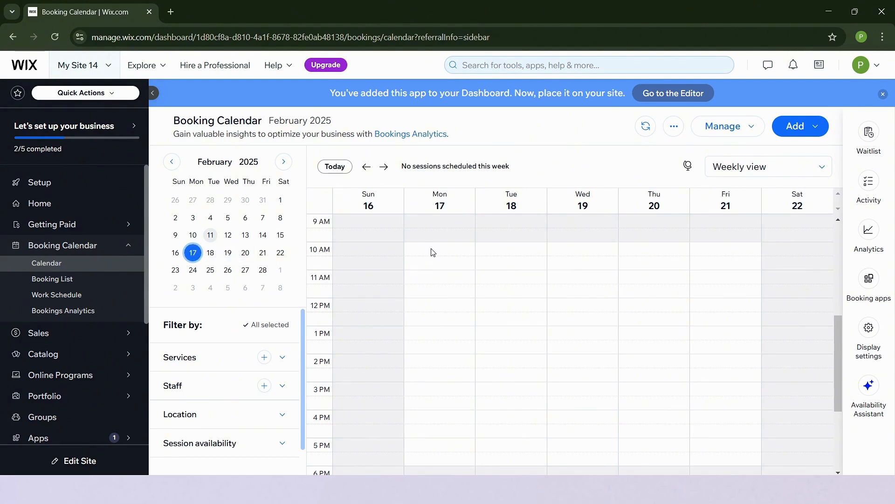
pyautogui.moveTo(432, 252); pyautogui.dragTo(428, 282)
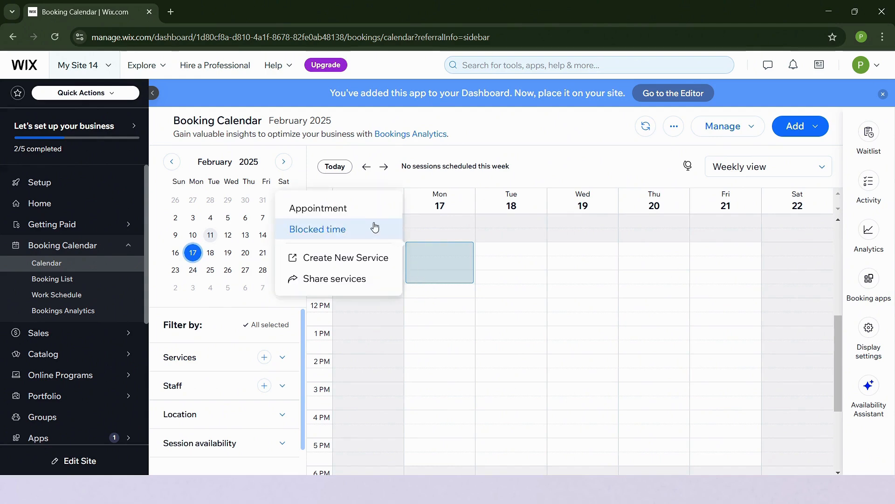
pyautogui.click(357, 217)
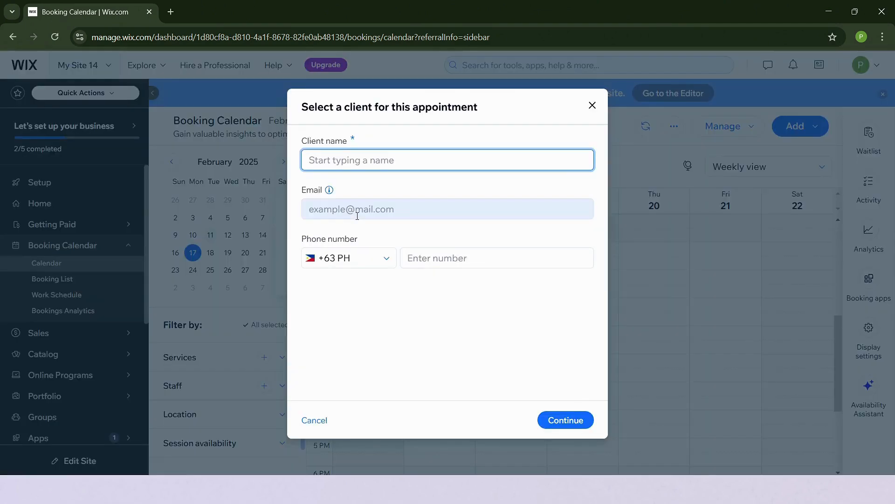
# Enter the new client's full name, add them to contacts, and fill in their e-mail and phone number.
pyautogui.click(352, 161)
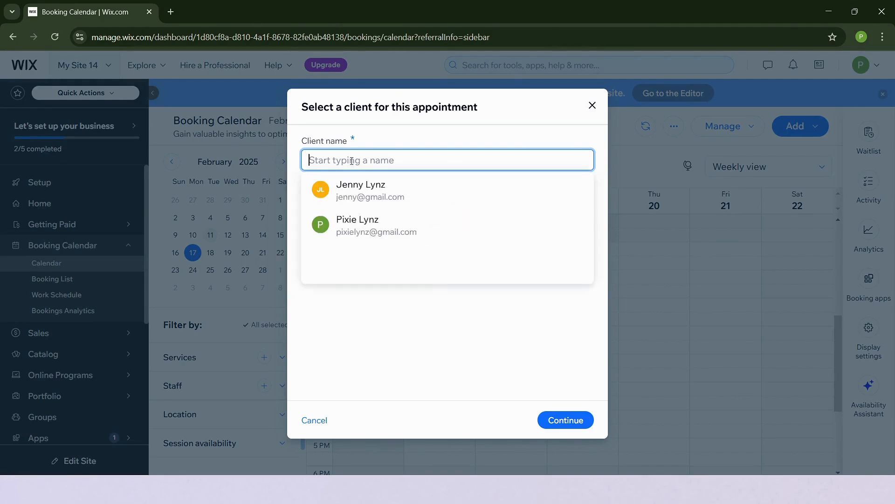
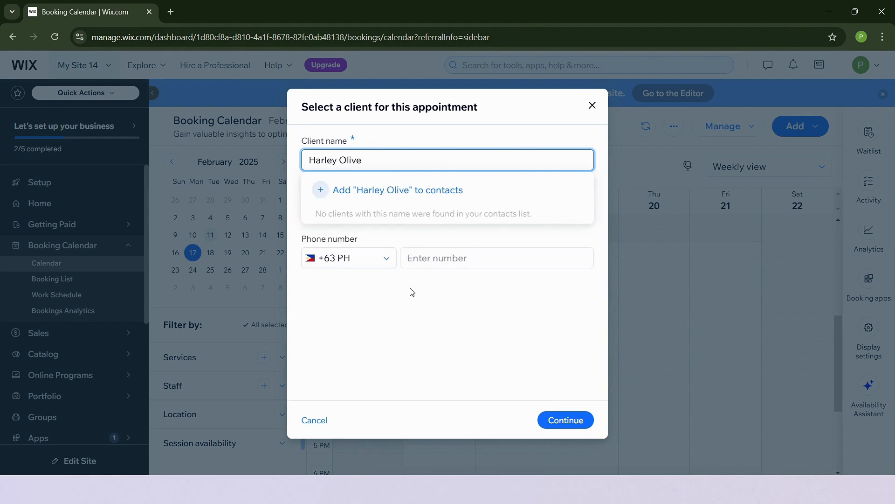
pyautogui.click(417, 308)
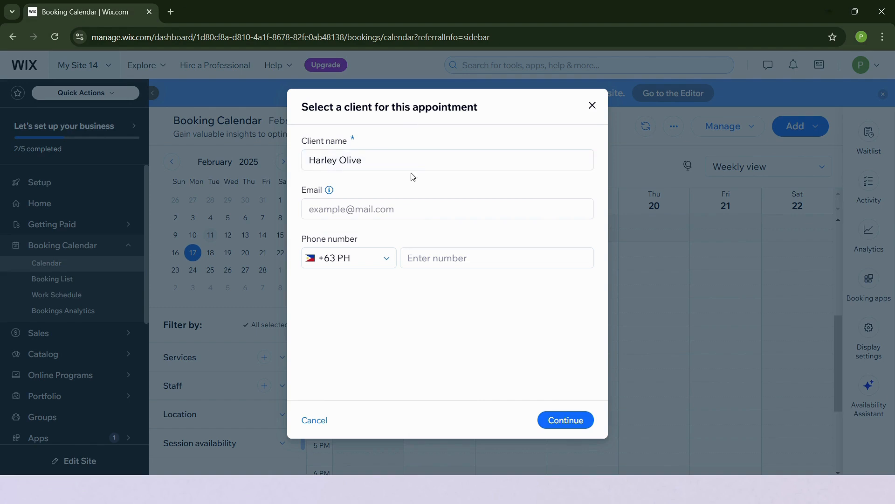
pyautogui.click(434, 205)
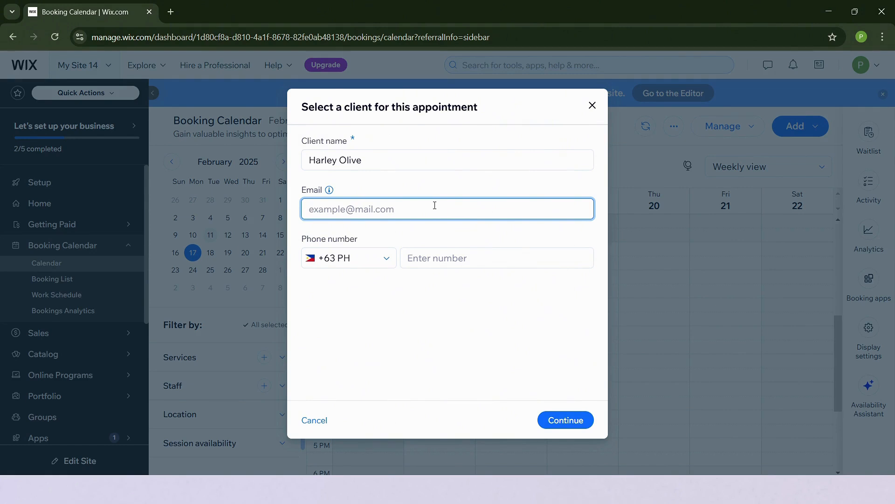
pyautogui.click(456, 256)
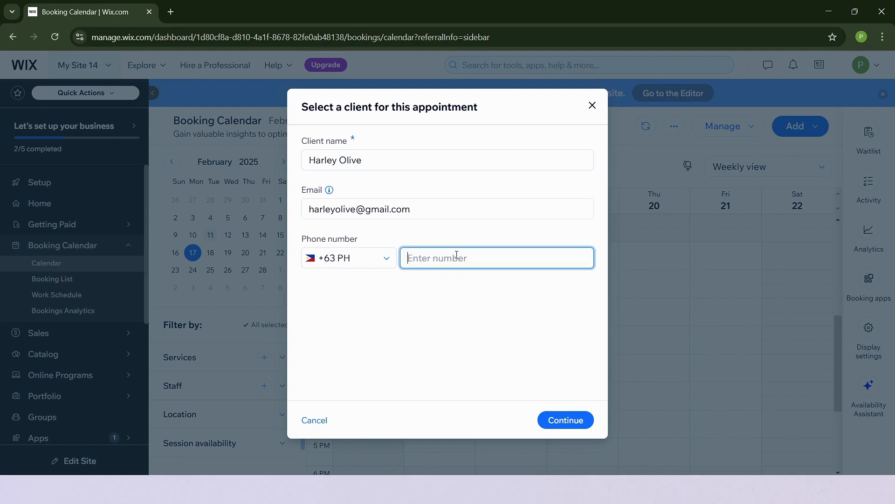
pyautogui.click(573, 430)
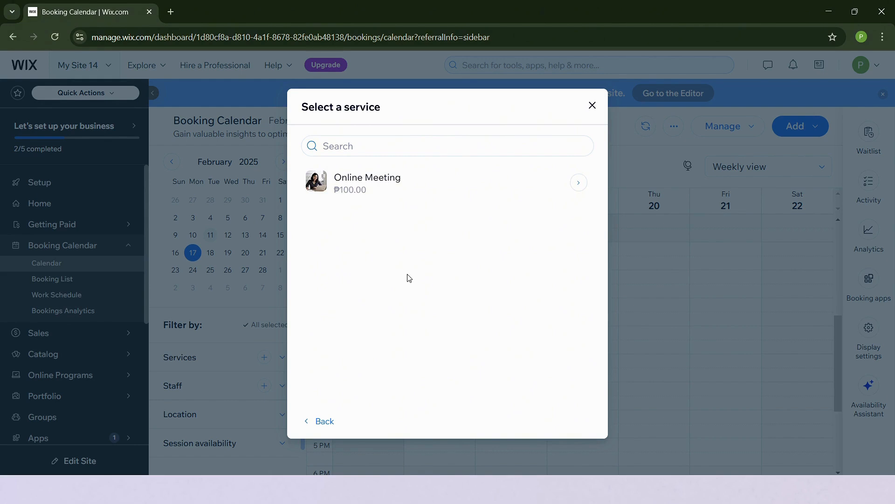
# Select the Online Meeting service and book it for Feb 17, 2025 at 10:00 AM.
pyautogui.click(423, 188)
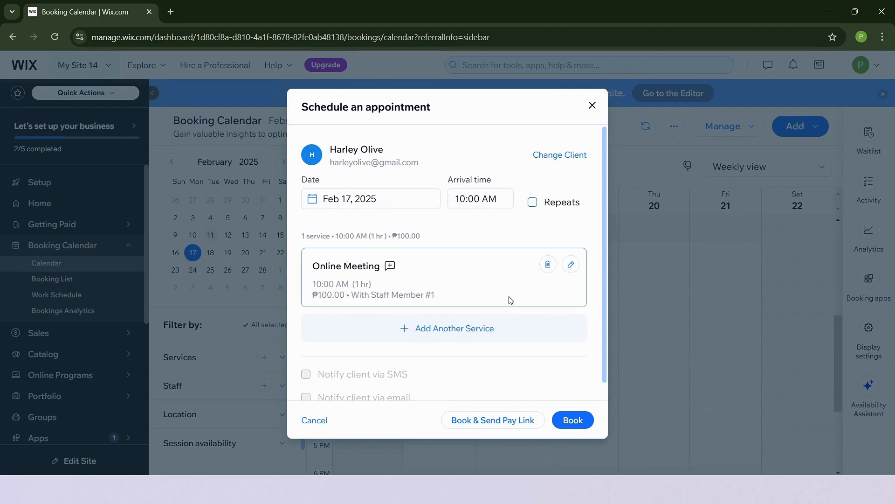
pyautogui.scroll(-1, 514, 356)
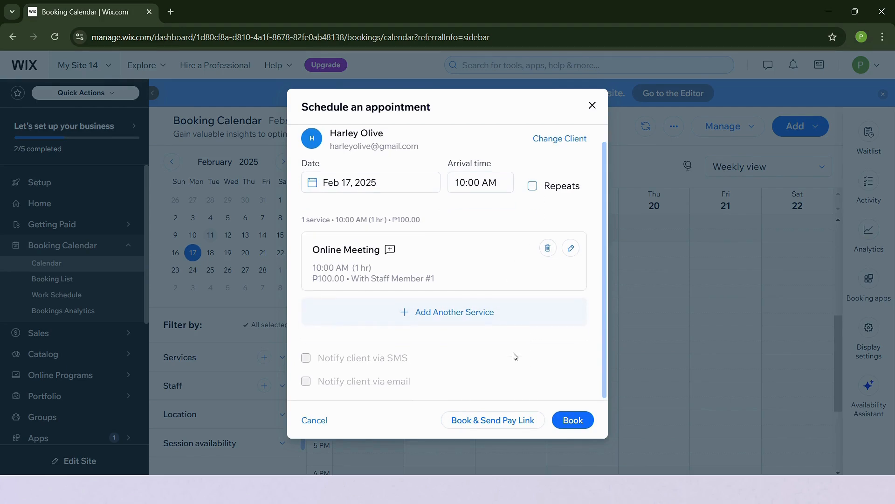
pyautogui.scroll(1, 469, 322)
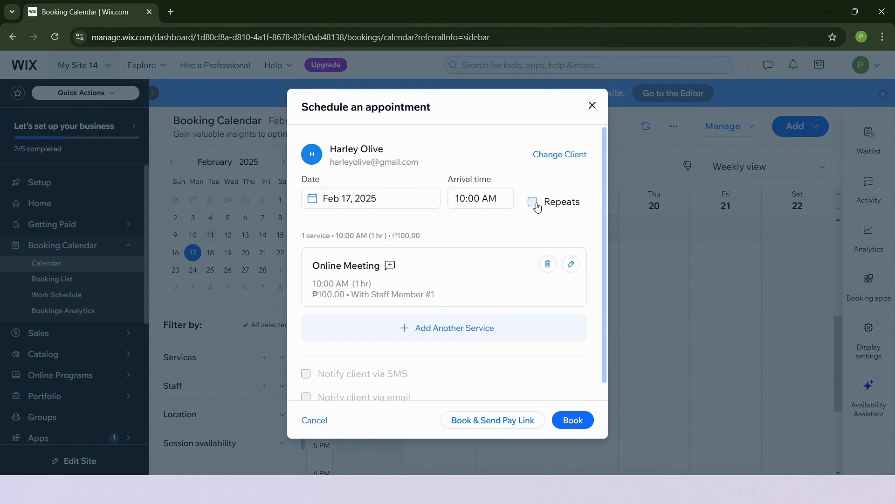
pyautogui.scroll(-1, 501, 395)
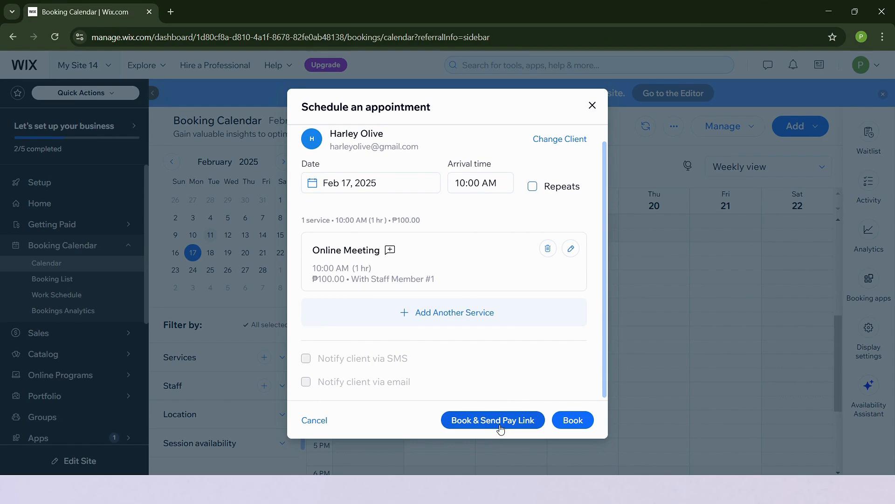
pyautogui.click(575, 422)
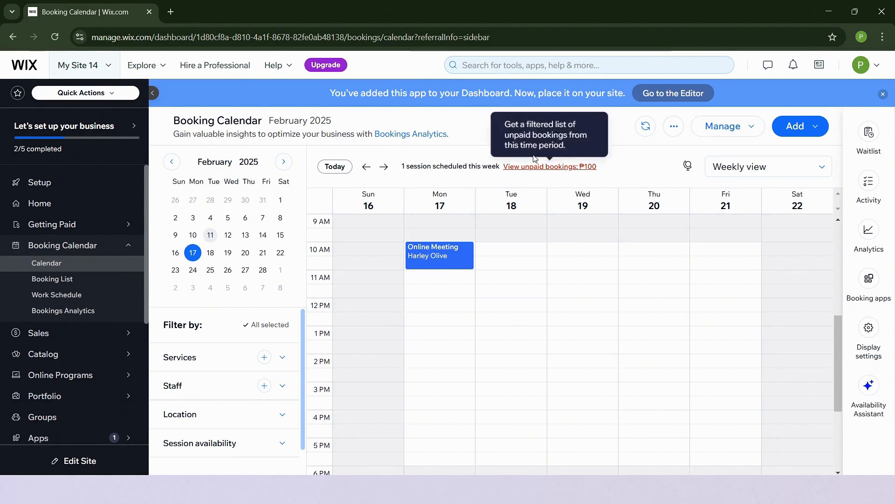
pyautogui.click(439, 258)
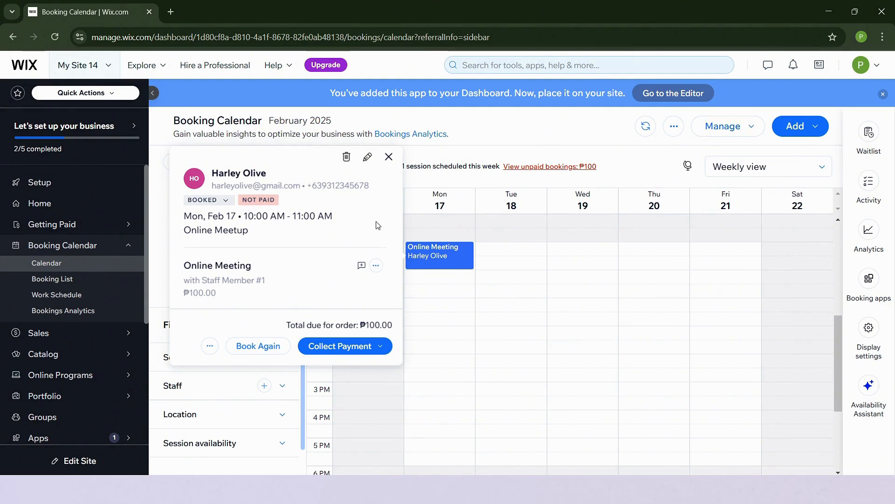
pyautogui.click(360, 355)
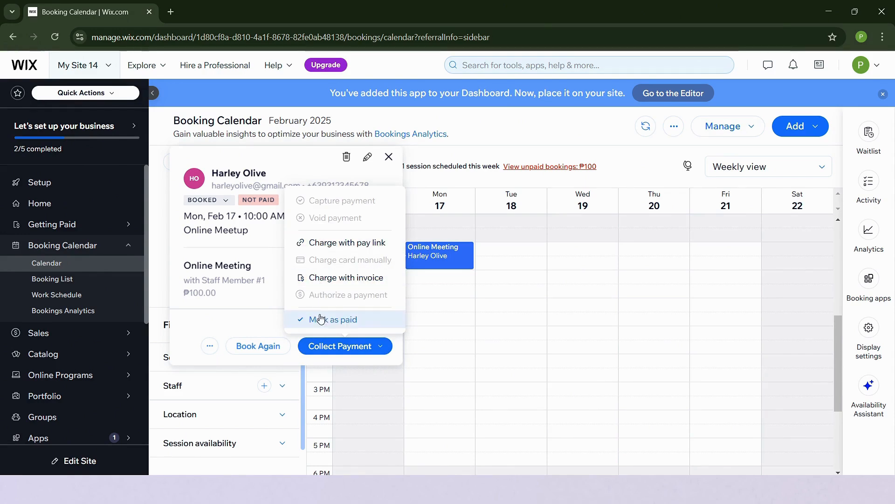
pyautogui.click(526, 352)
pyautogui.click(581, 283)
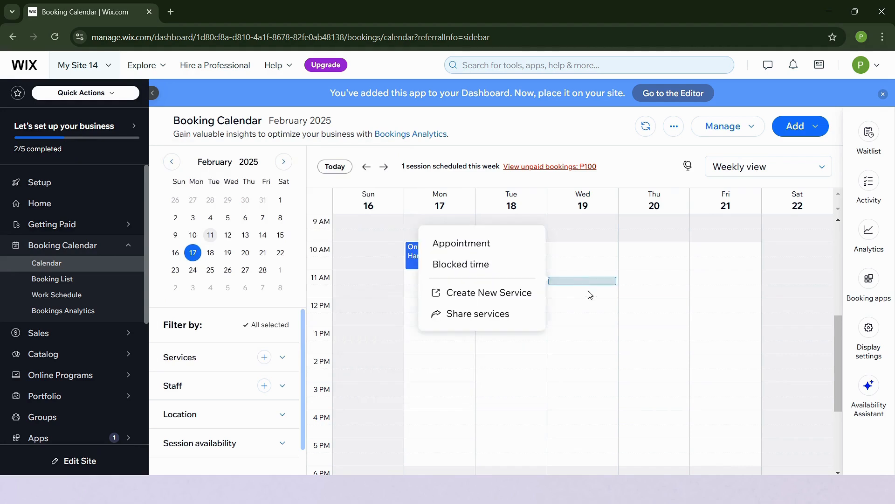
pyautogui.click(616, 324)
pyautogui.click(547, 138)
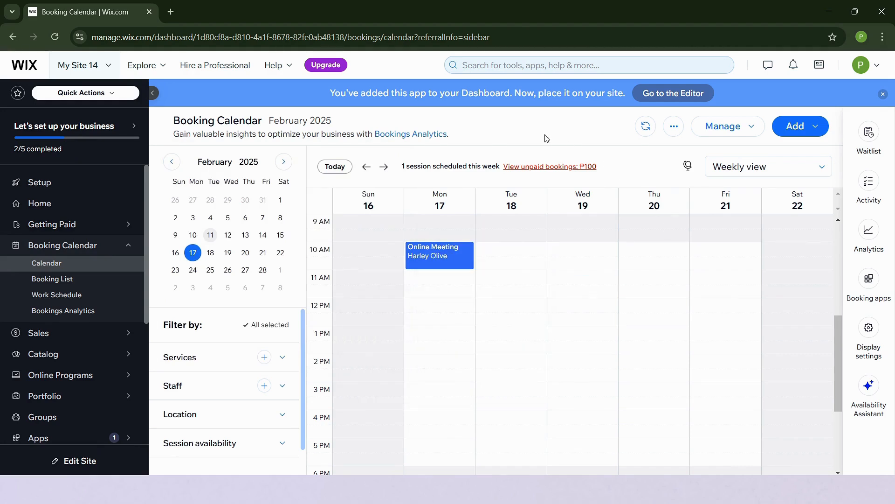